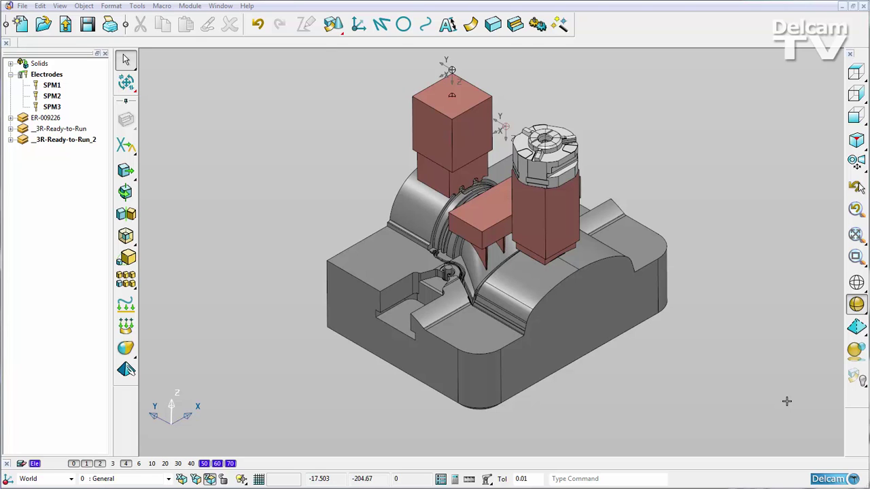
Tick Detail Setup Sheet and Combined Setup Sheet in SPM1's electrode settings and apply
left_click(488, 221)
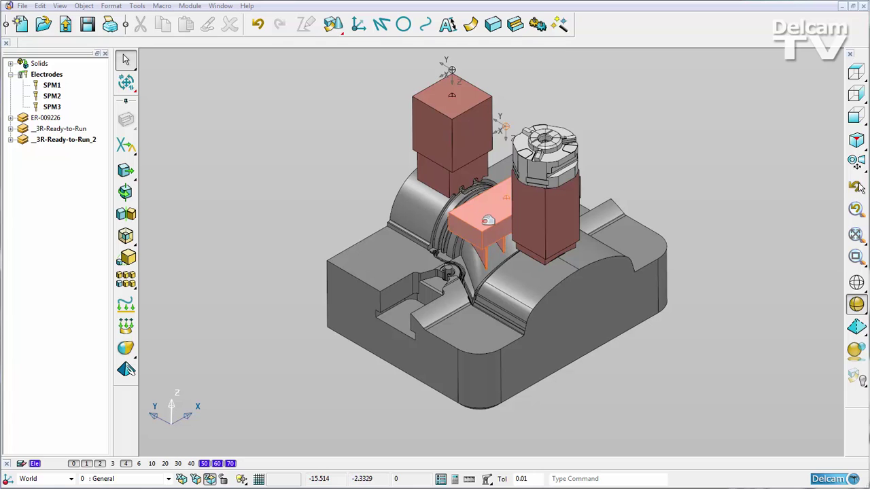
right_click(484, 219)
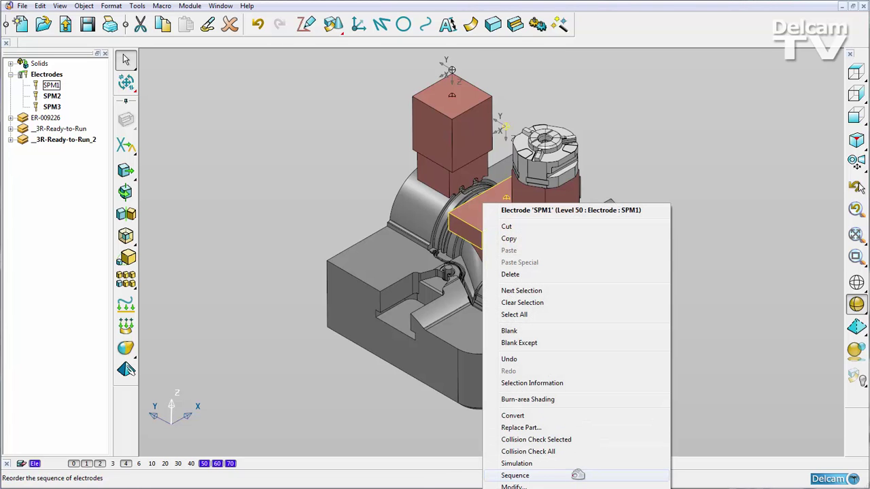
left_click(568, 485)
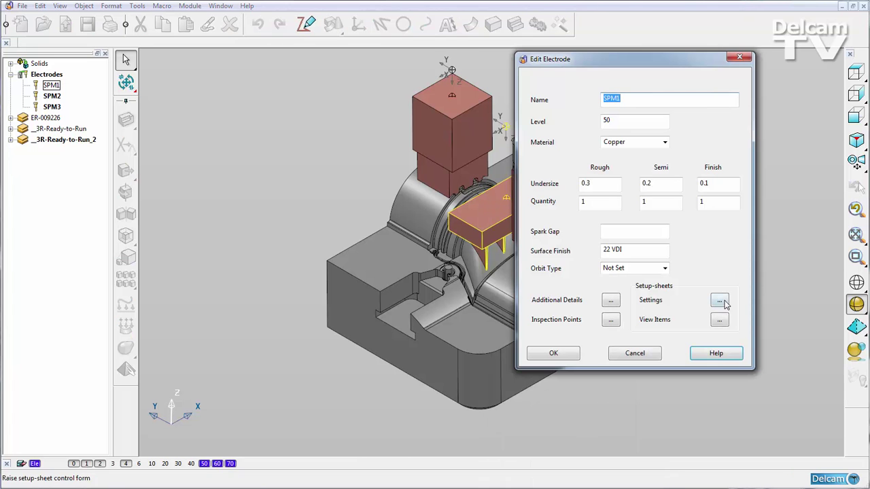
left_click(720, 302)
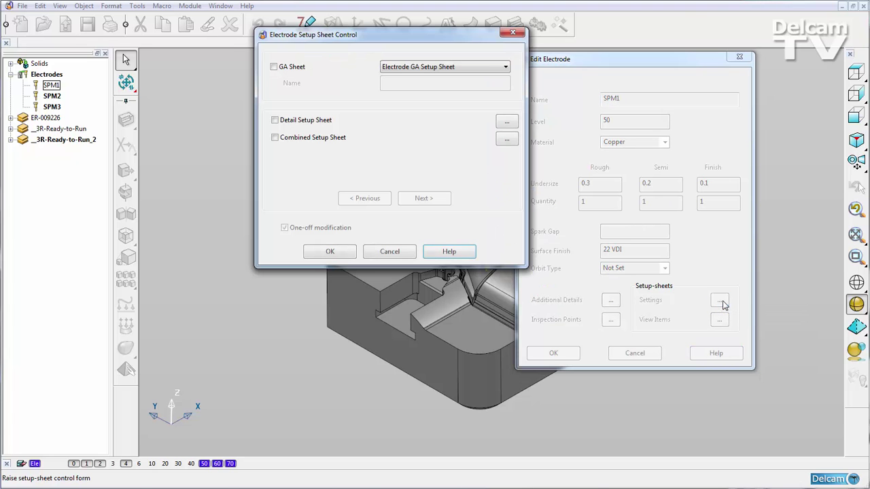
left_click(276, 121)
left_click(275, 138)
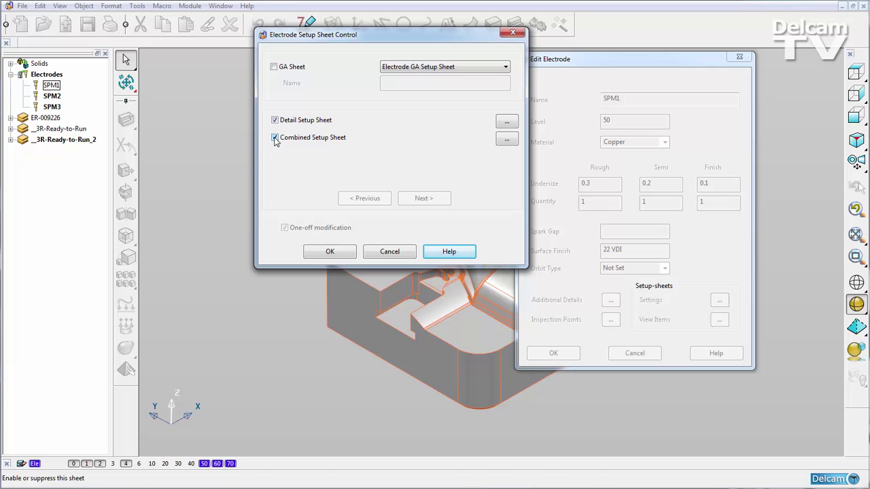
left_click(333, 252)
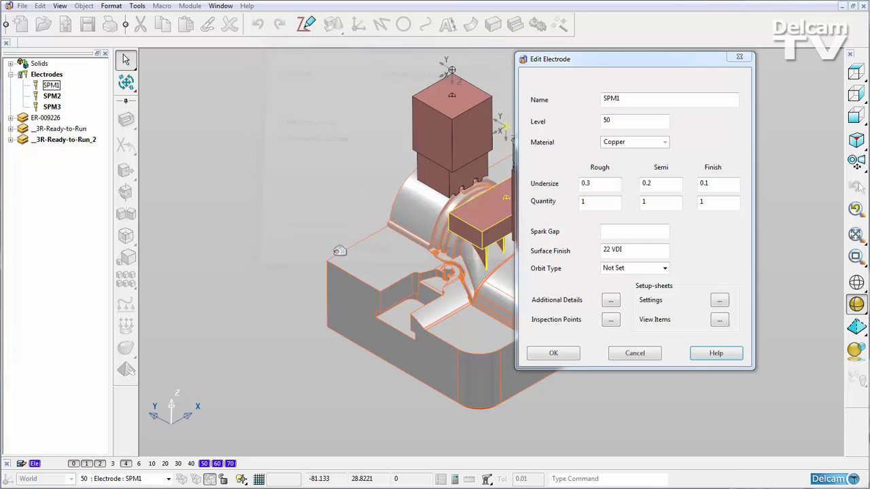
left_click(570, 354)
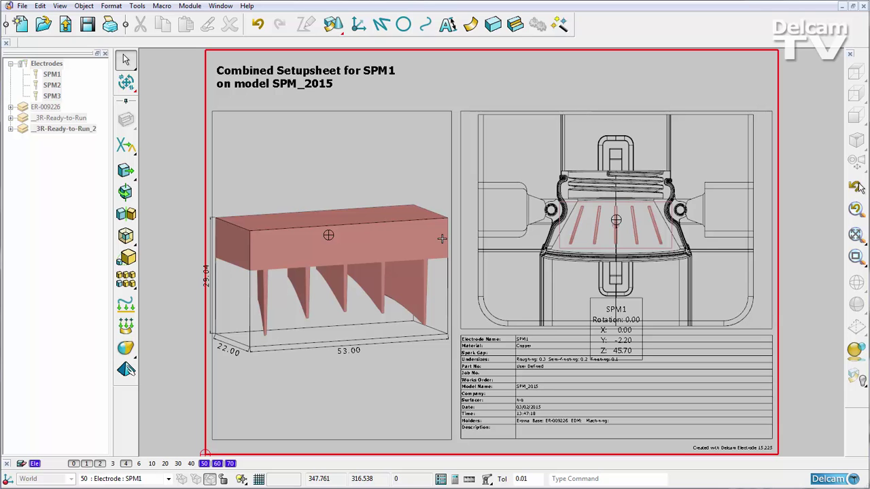
Switch to the '3 SPM_2015 : SPM1 Detail Setup Sheet' window
left_click(221, 6)
left_click(270, 156)
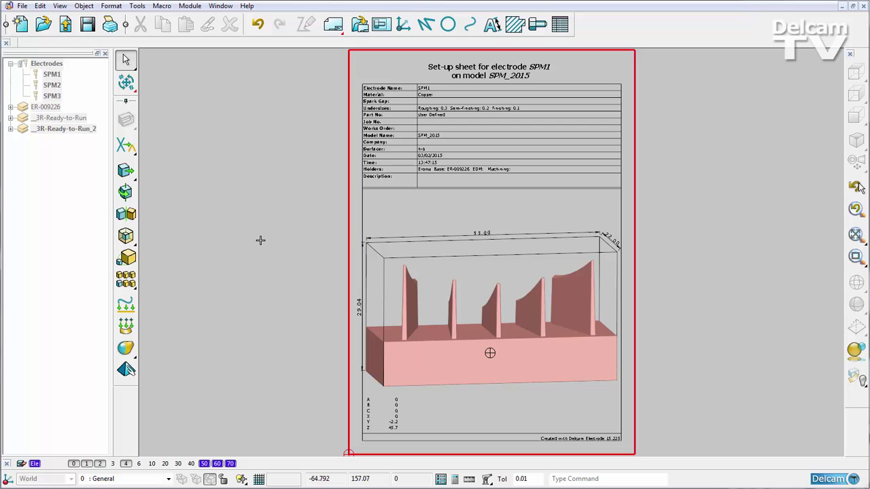
Place the text note 'Requires Extra Flushing' above the electrode view on the detail sheet
left_click(492, 24)
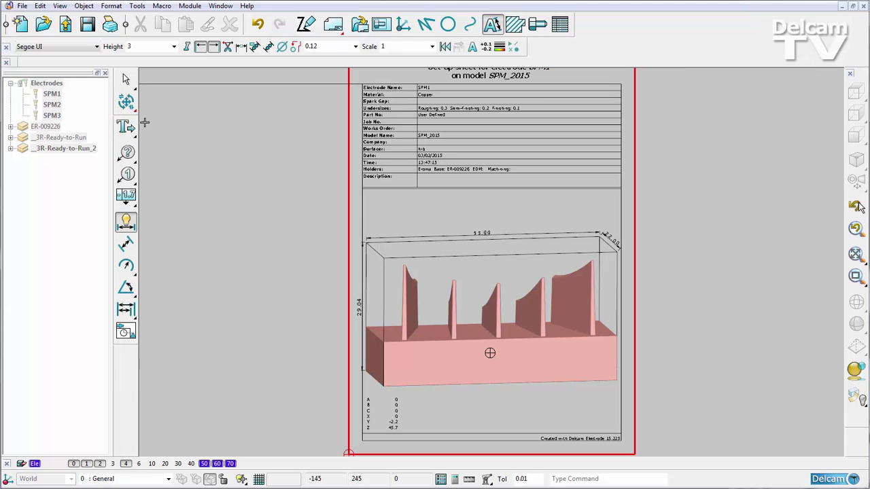
left_click(371, 209)
type("R")
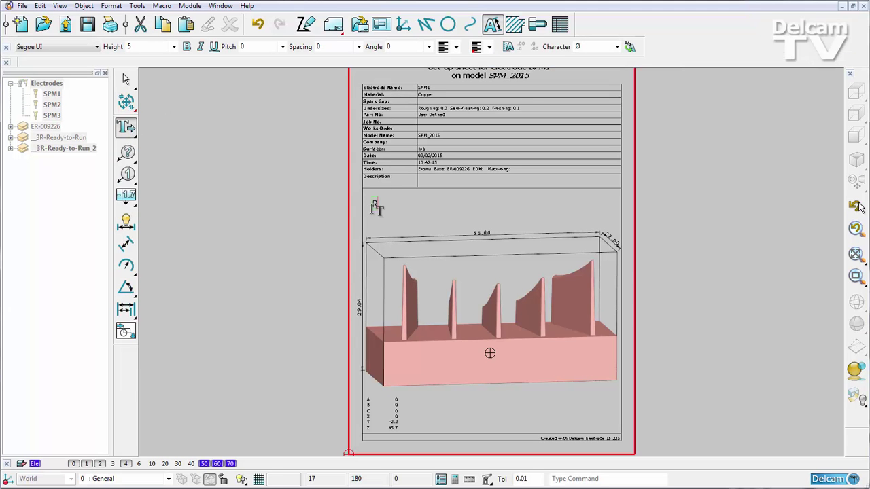
type("equires Extra Flushing")
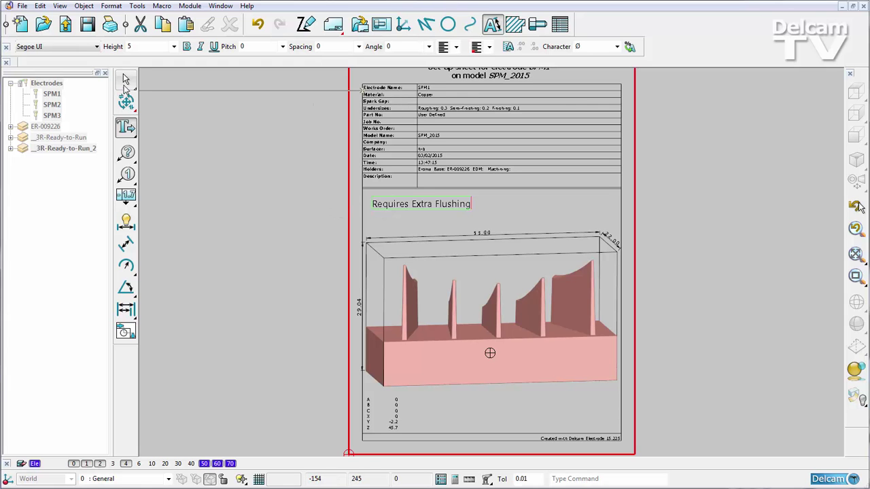
left_click(126, 80)
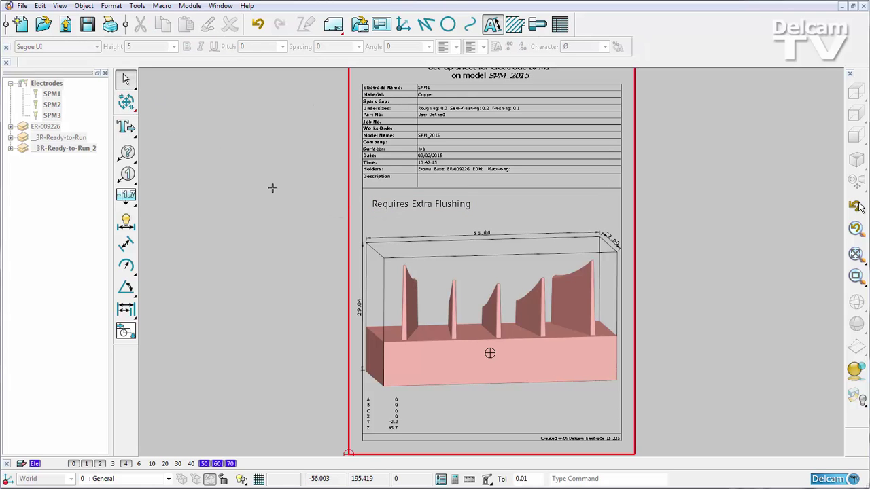
Go back to the SPM_2015 model and set electrode SPM1's material to Graphite-1
left_click(221, 5)
left_click(241, 148)
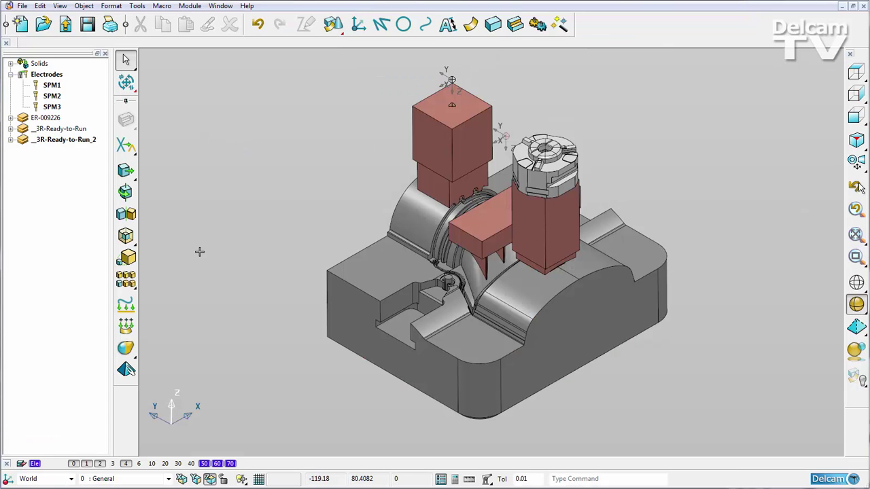
left_click(488, 243)
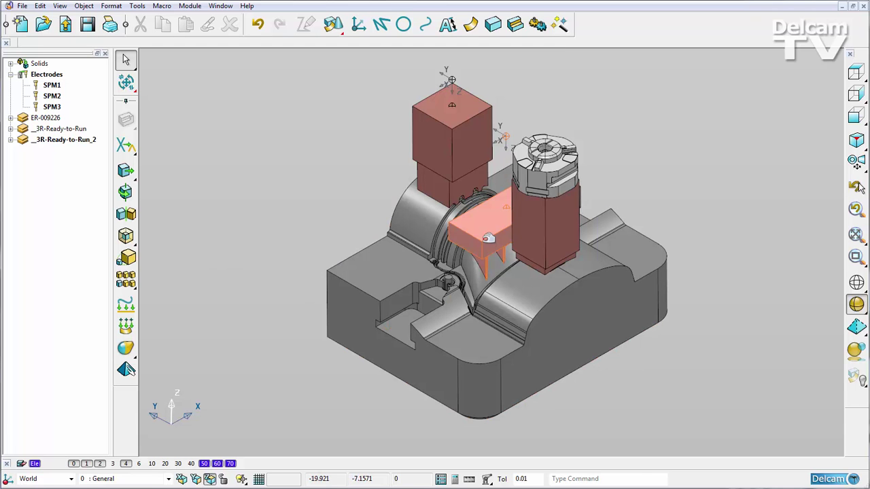
right_click(485, 238)
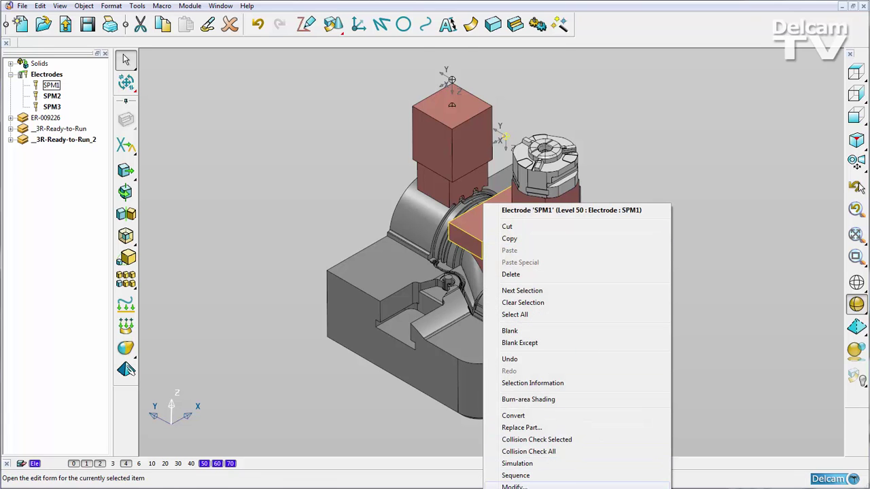
left_click(514, 486)
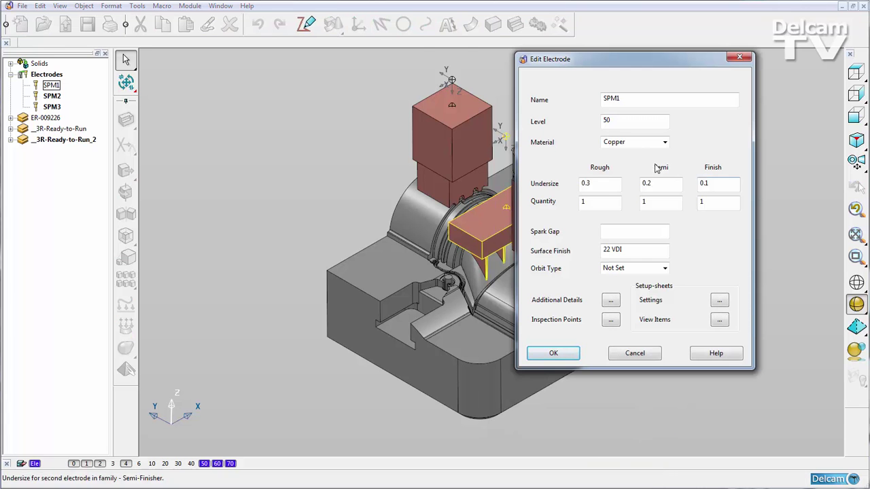
left_click(659, 142)
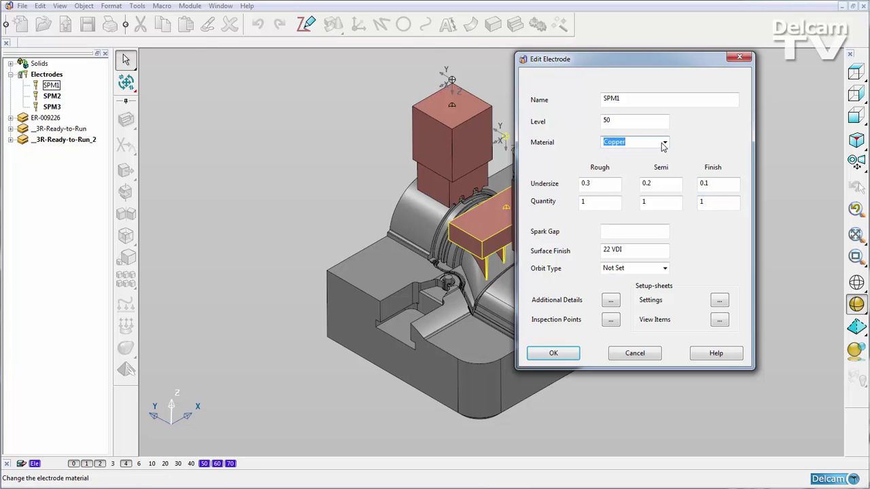
left_click(665, 144)
left_click(650, 153)
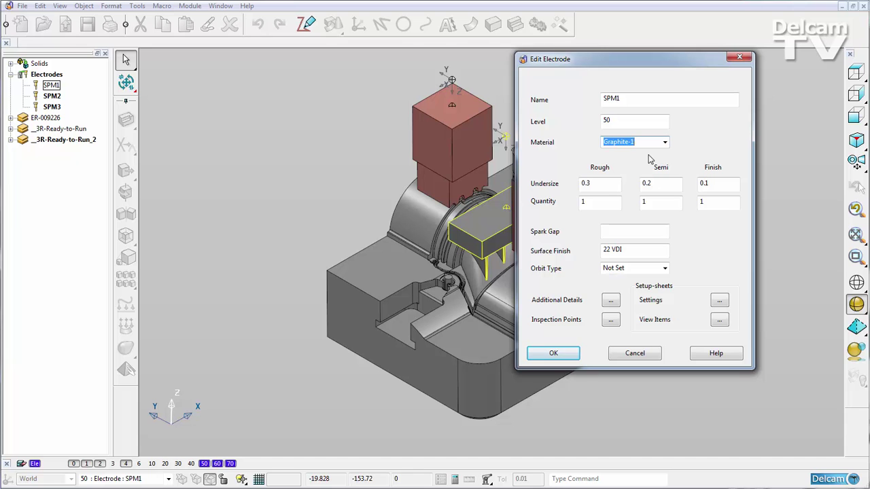
Apply Graphite-1, review SPM1's regenerated detail sheet, then return to the SPM_2015 model
left_click(556, 354)
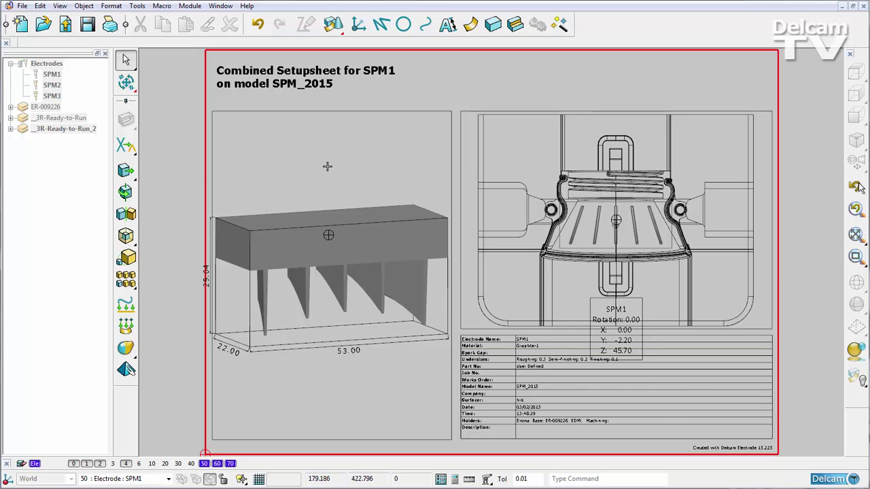
left_click(224, 6)
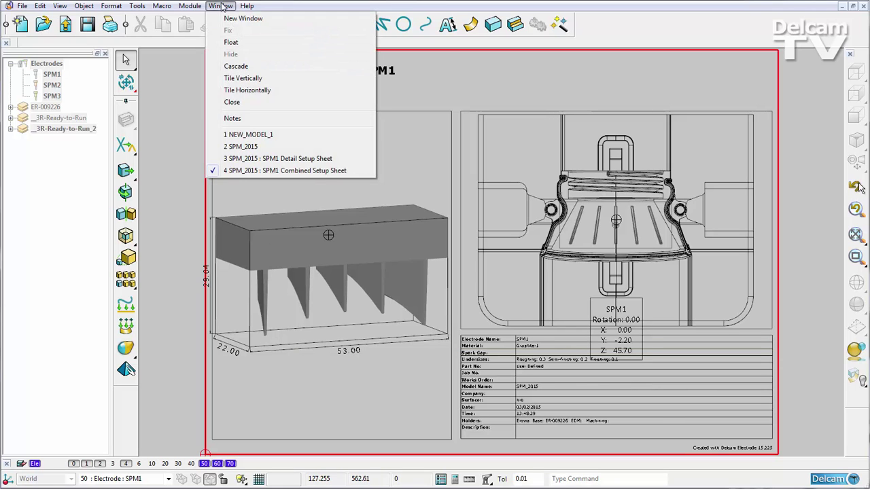
left_click(248, 159)
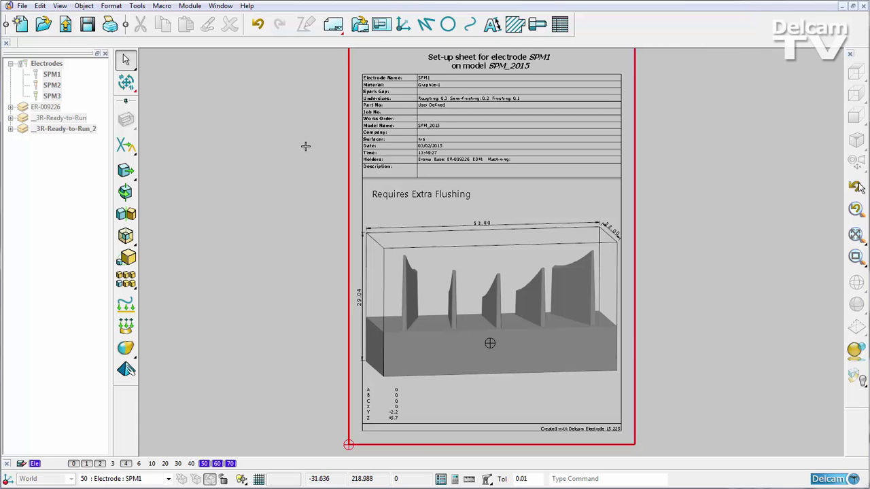
left_click(221, 5)
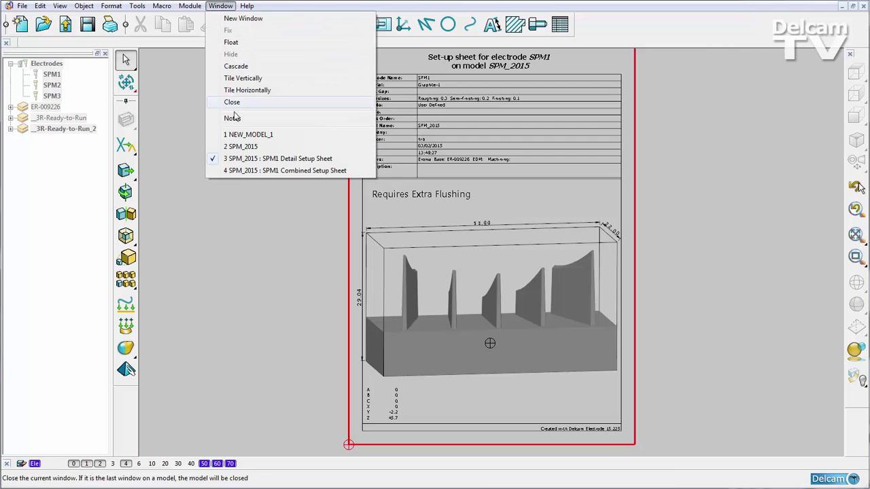
left_click(245, 147)
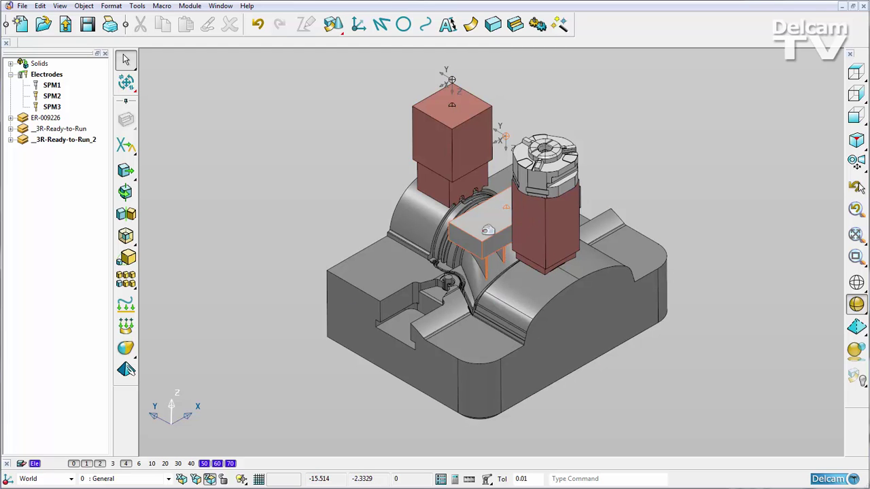
Open SPM1's Setup Sheet Items and keep the combined setup sheet with view V1
left_click(489, 229)
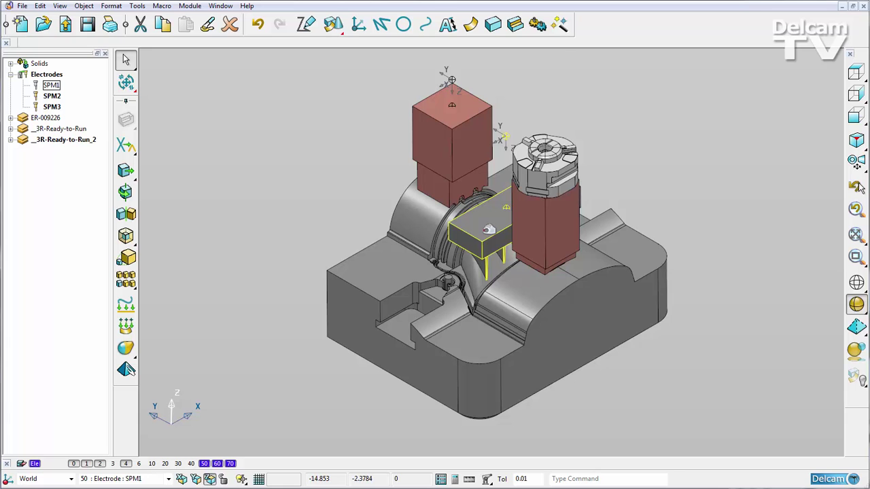
right_click(487, 229)
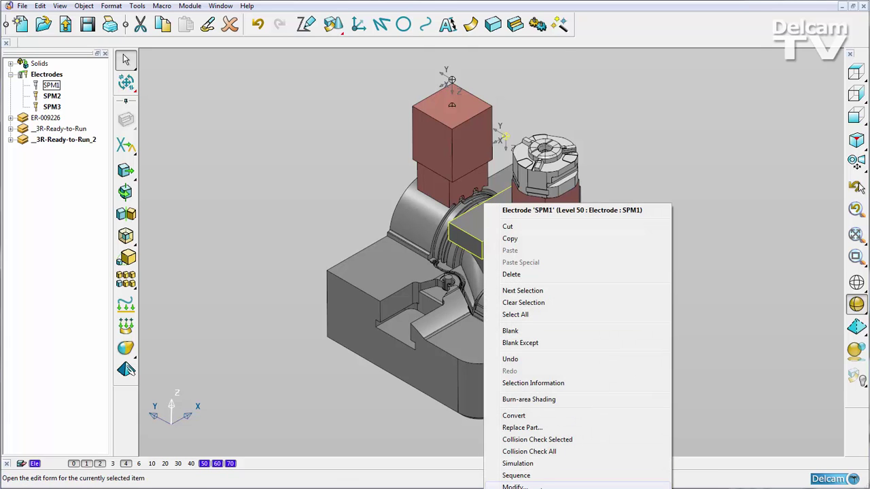
left_click(537, 486)
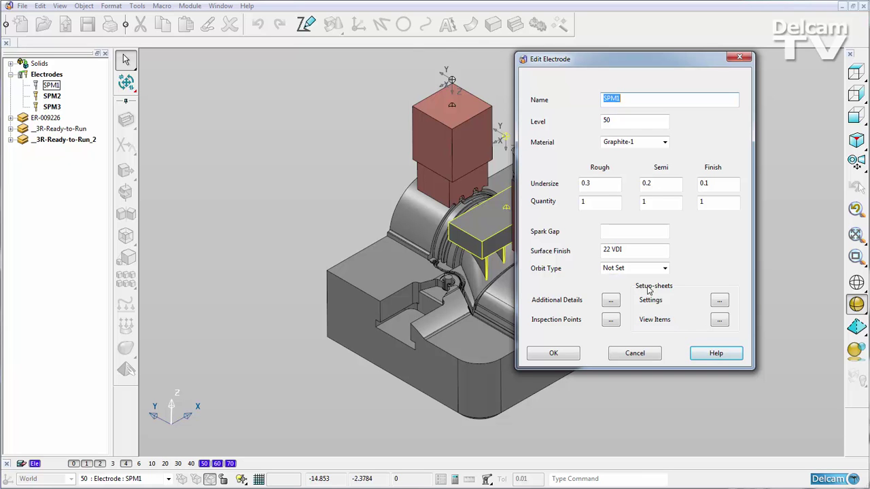
left_click(720, 322)
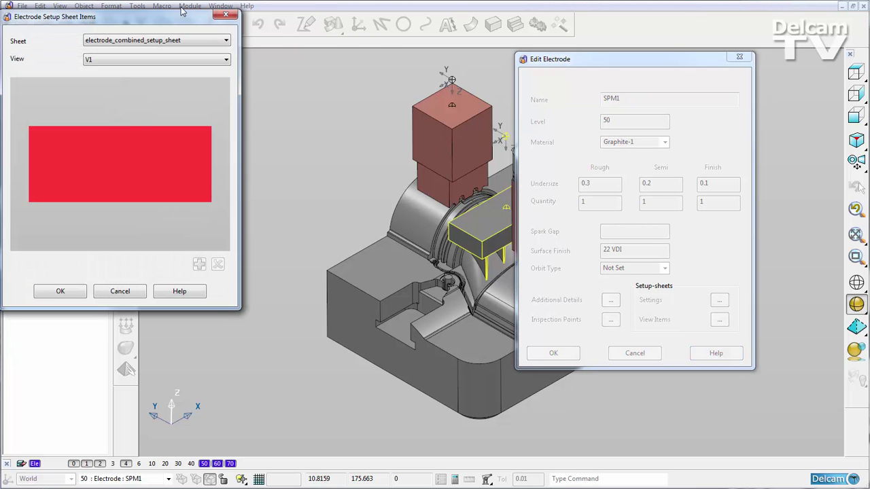
left_click_drag(178, 15, 211, 27)
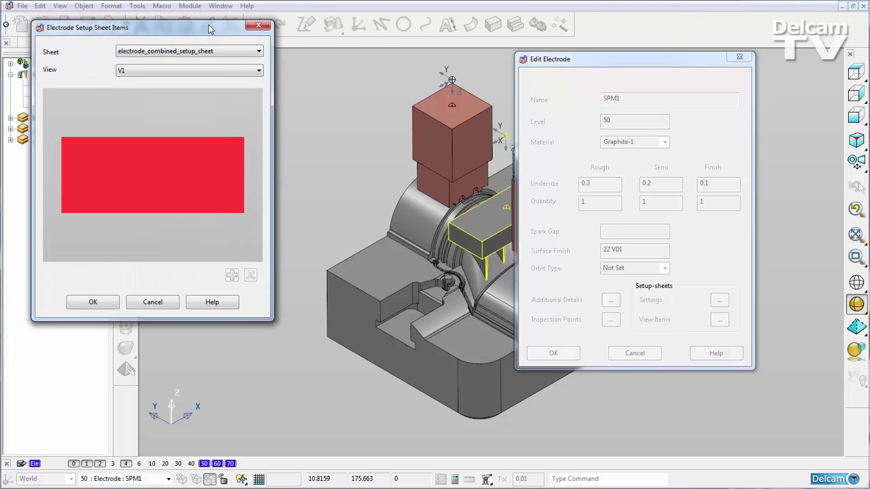
left_click(250, 54)
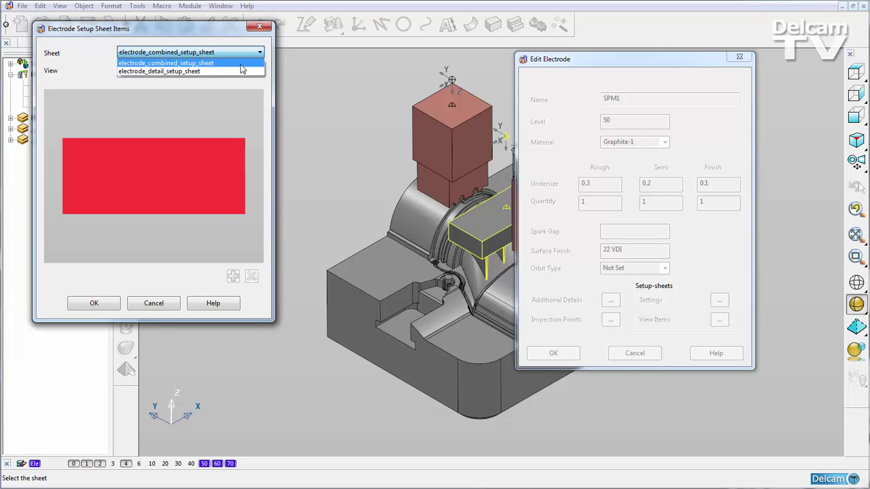
left_click(242, 63)
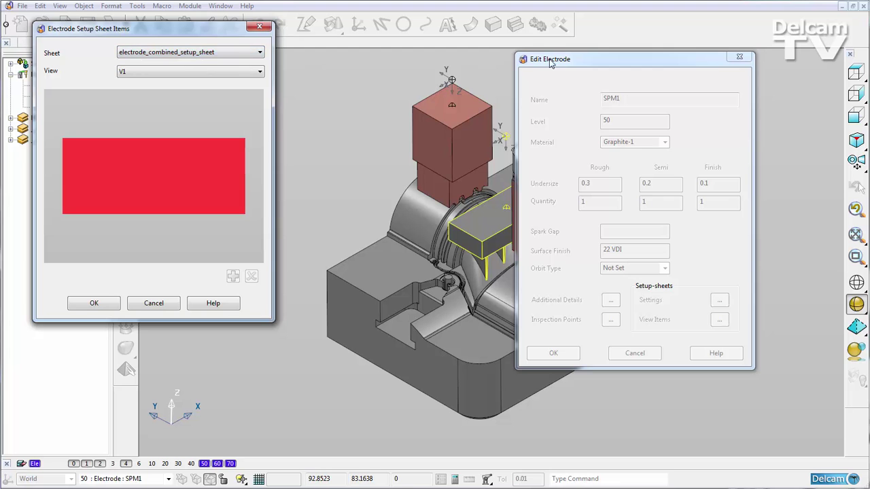
Pick electrode SPM2 in the model and add it to view V1
left_click_drag(561, 63, 626, 55)
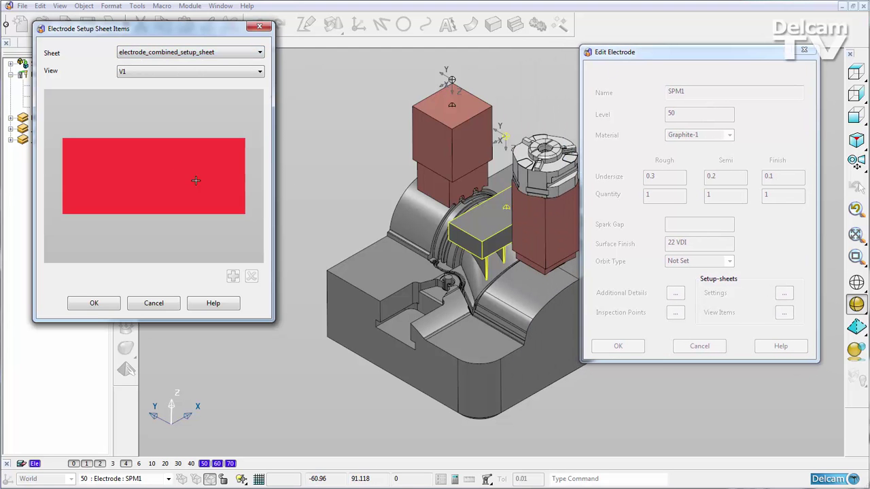
left_click(163, 74)
left_click(158, 84)
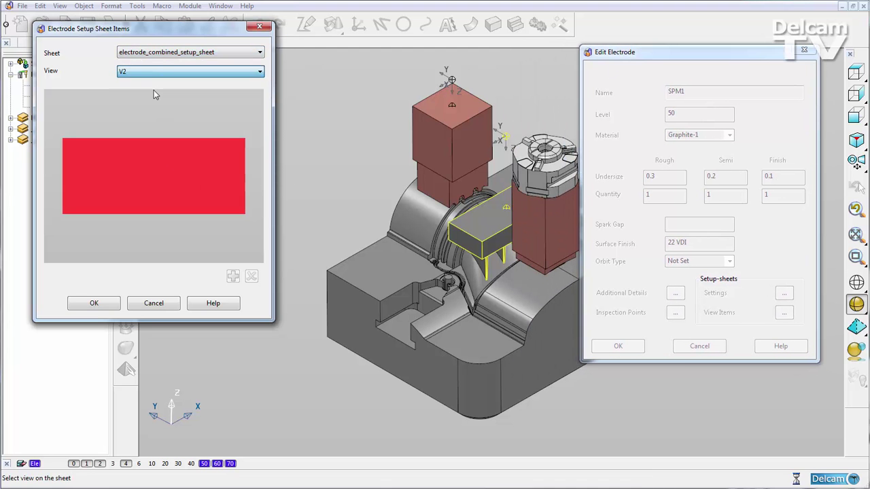
left_click(152, 73)
left_click(149, 80)
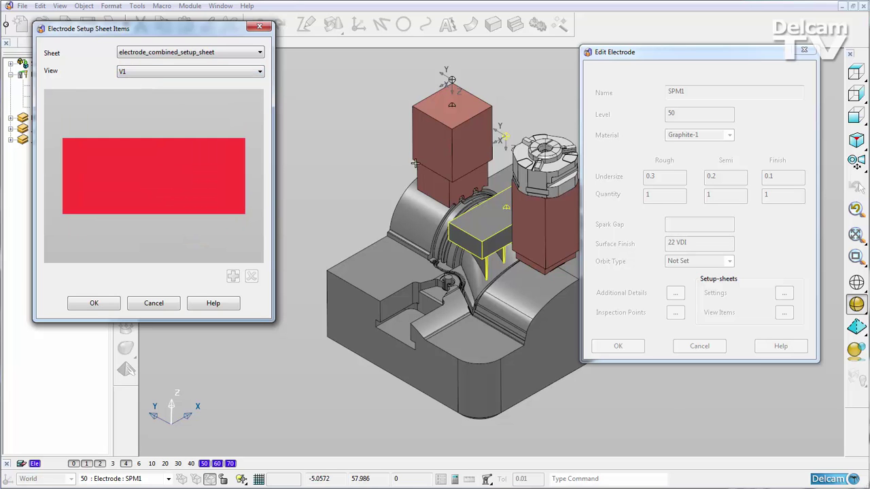
left_click(464, 142)
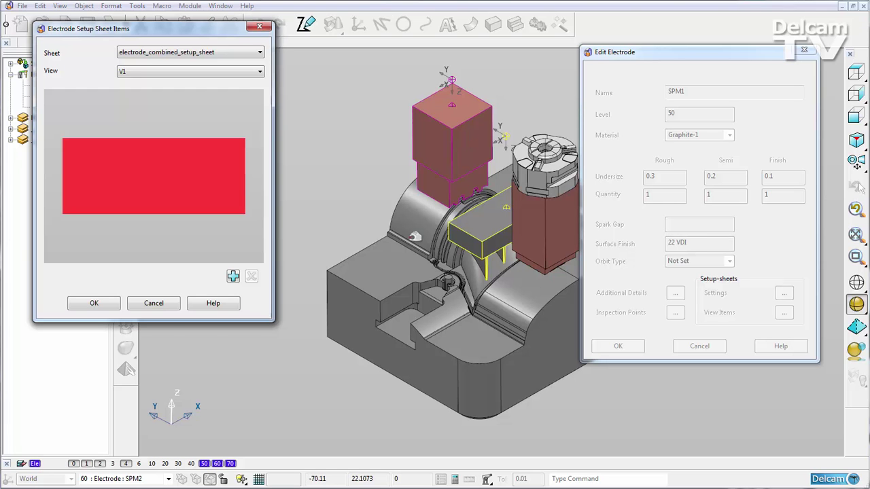
left_click(233, 277)
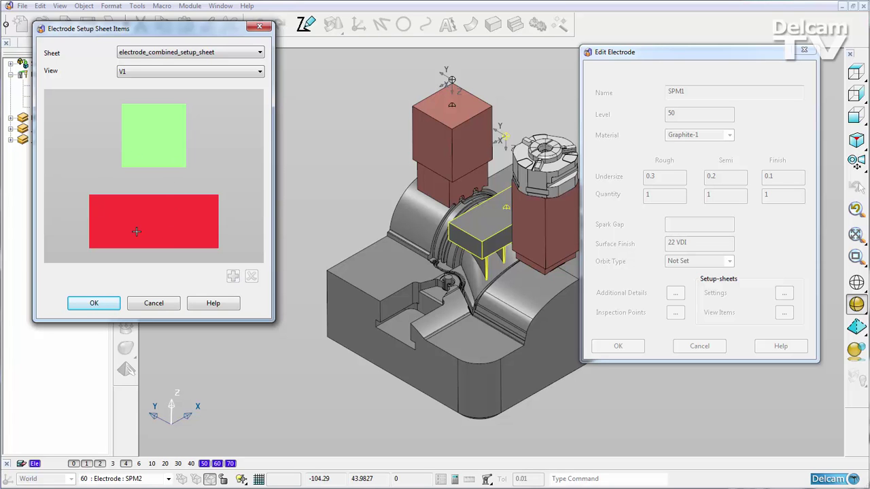
Confirm the setup sheet items and the electrode edits to regenerate SPM1's combined sheet
left_click(93, 303)
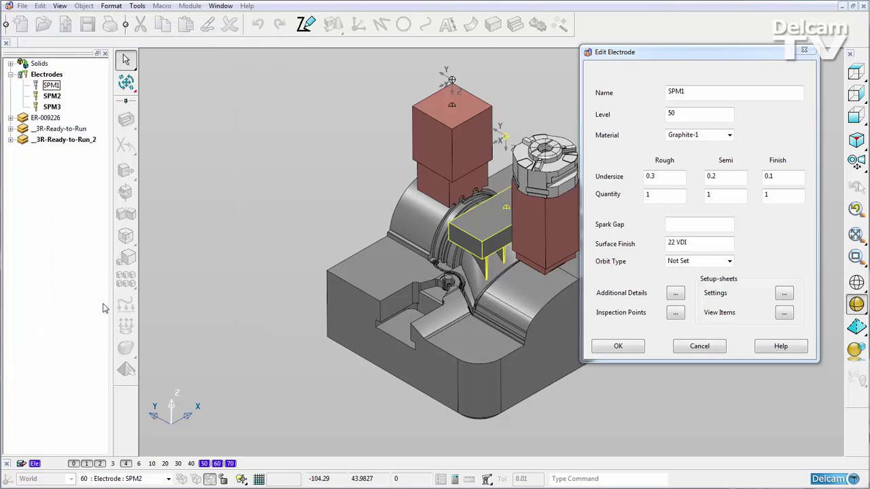
left_click(624, 346)
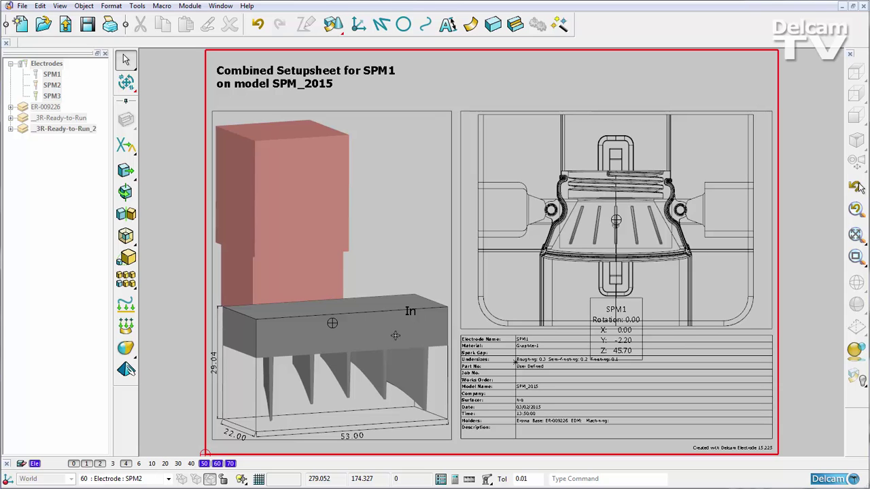
Return to the SPM_2015 model window and turn on level 6 to show the revised part
left_click(221, 6)
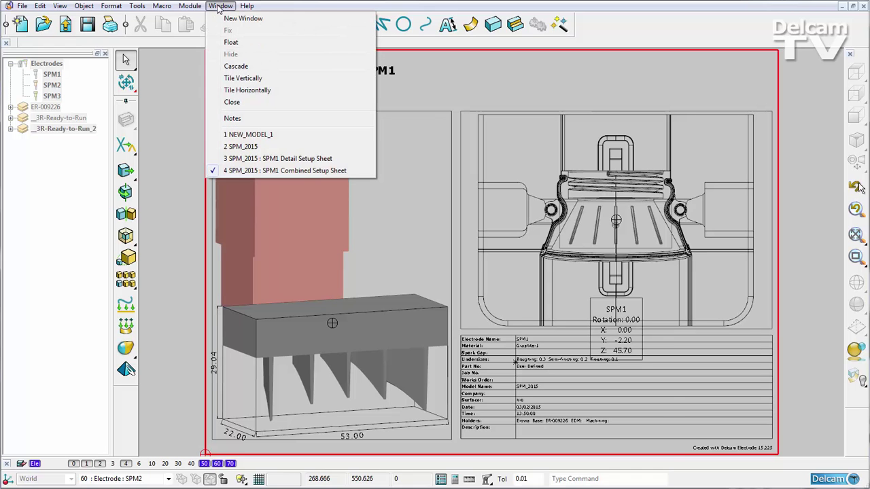
left_click(240, 143)
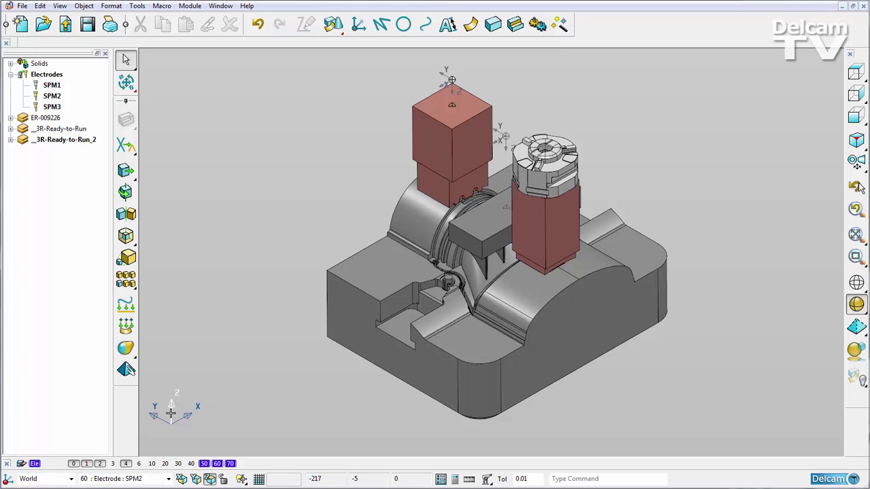
left_click(139, 465)
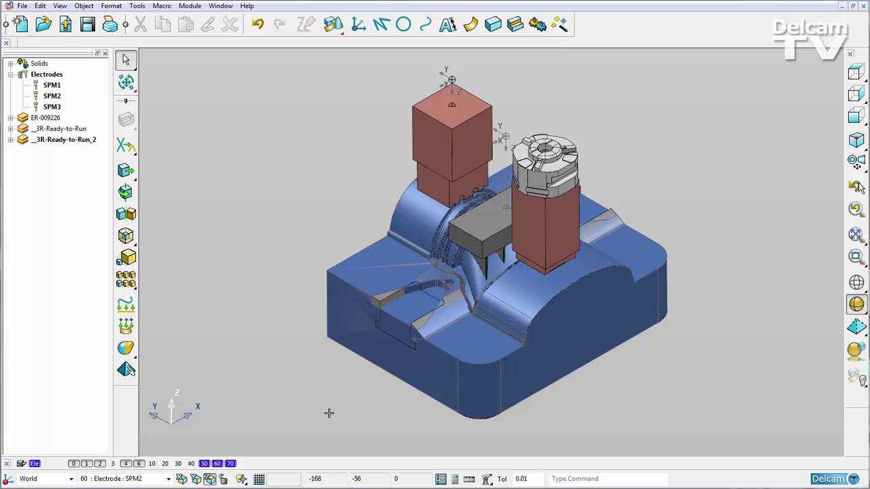
Turn off level 0 and start Replace Part on electrode SPM3 alone
left_click(74, 465)
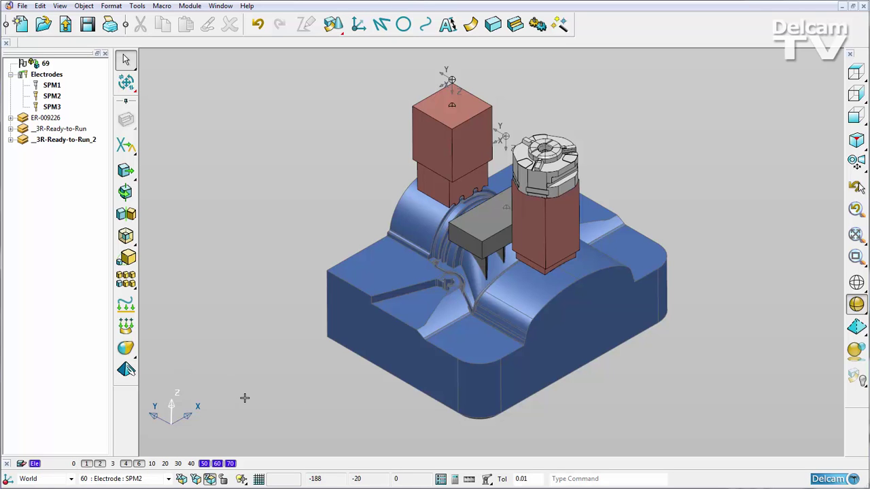
left_click(545, 224)
right_click(545, 220)
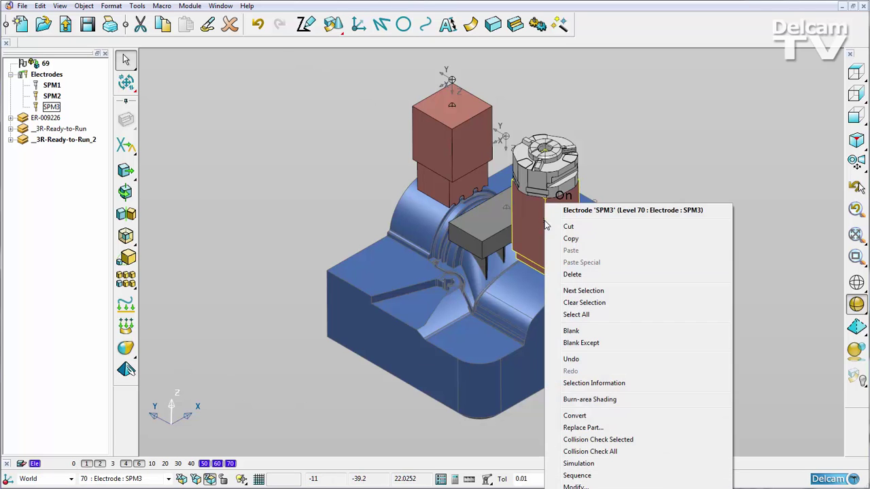
left_click(583, 427)
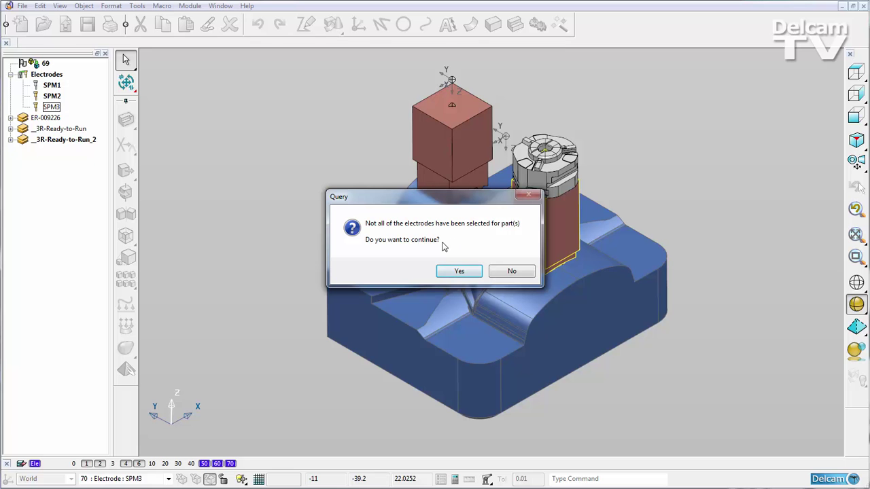
Decline the partial replacement and select electrodes SPM3, SPM2 and SPM1 together
left_click(521, 272)
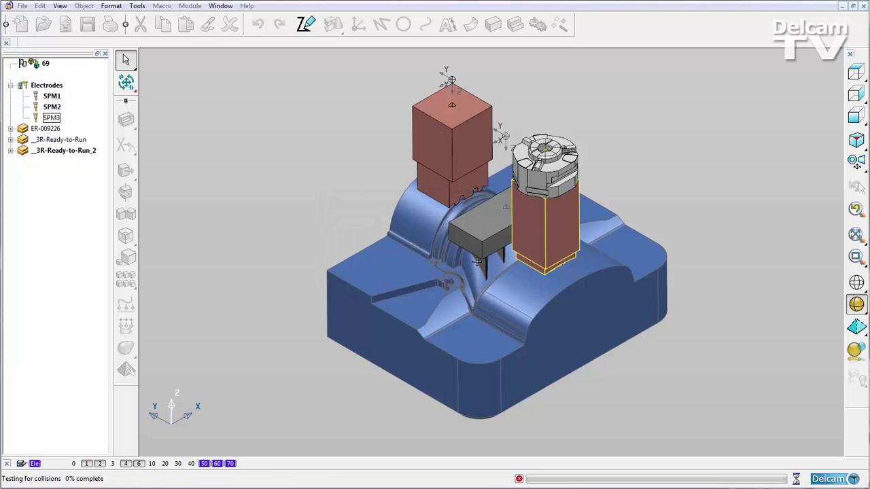
middle_click_drag(479, 251, 537, 225)
left_click(643, 217)
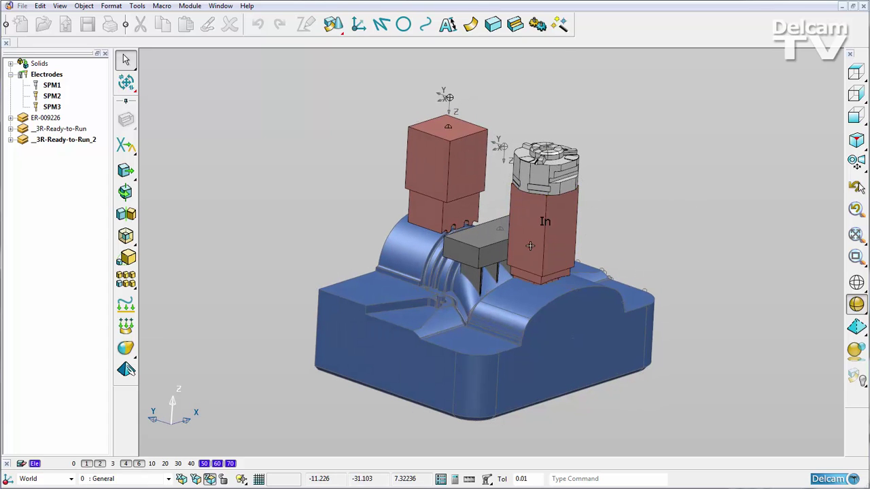
left_click(530, 246)
left_click(469, 255, "shift")
left_click(443, 195, "shift")
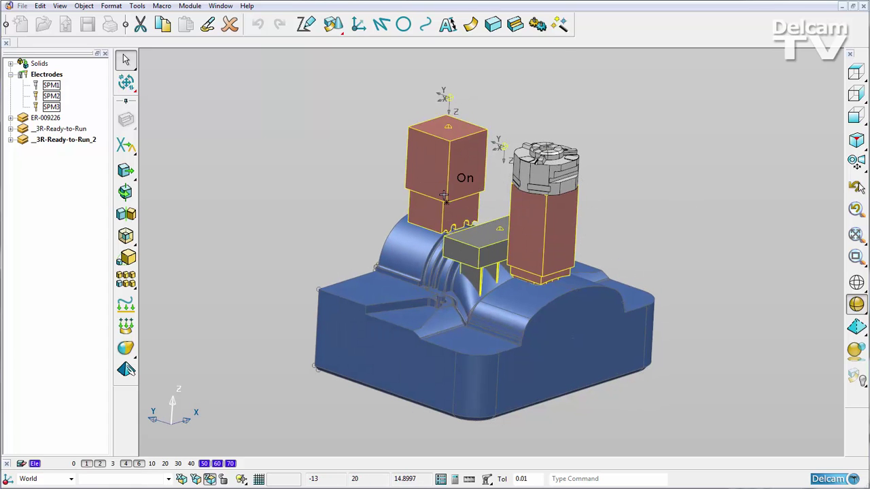
Replace the three electrodes' part with the revised blue solid, keeping the collision check
right_click(443, 195)
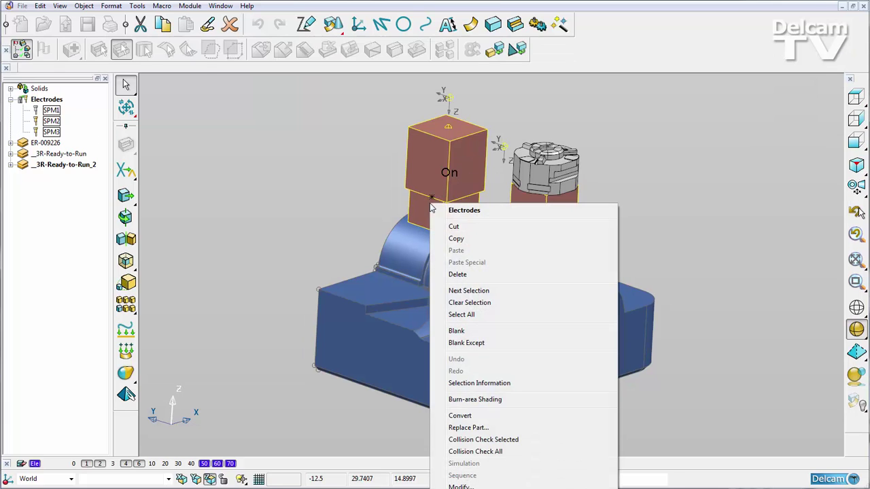
left_click(515, 429)
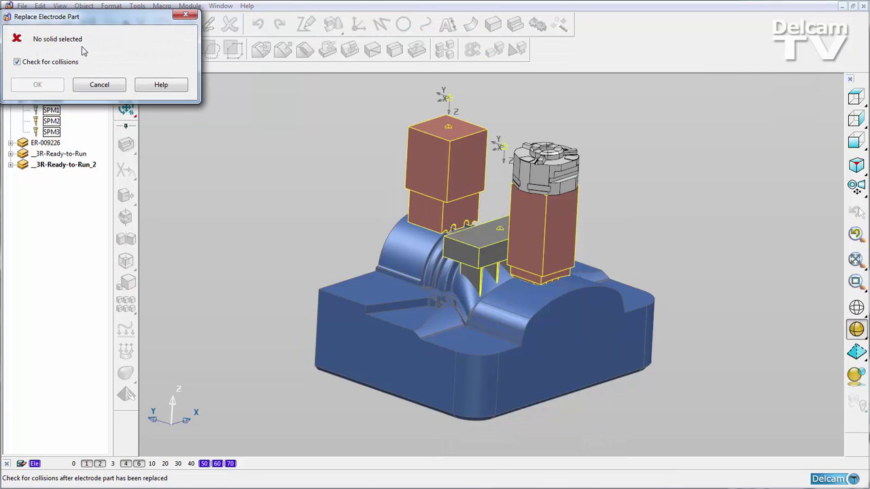
left_click_drag(82, 18, 204, 89)
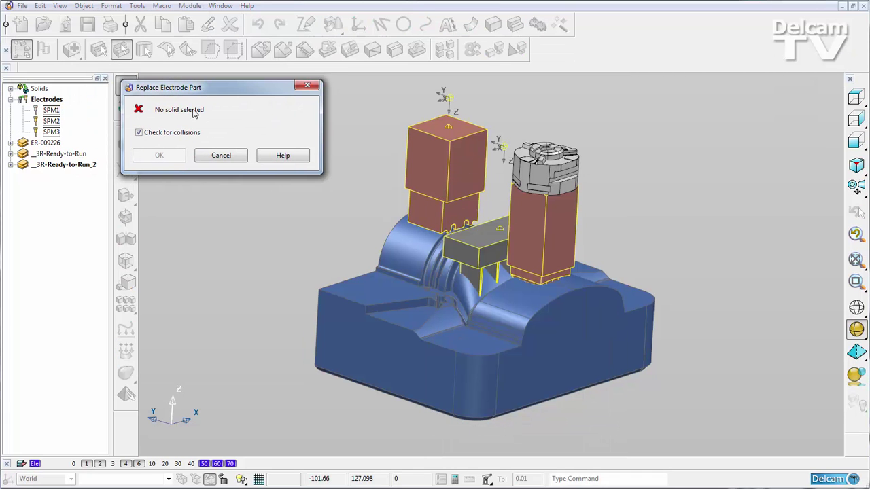
left_click(402, 340)
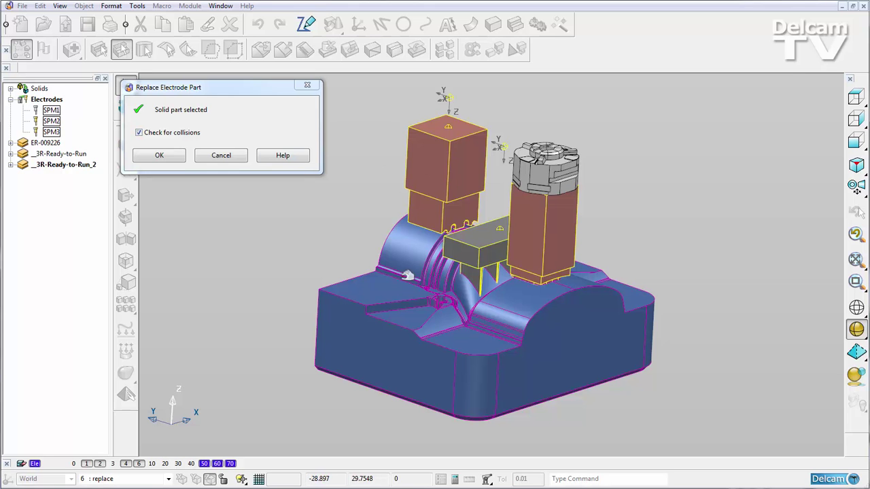
left_click(159, 155)
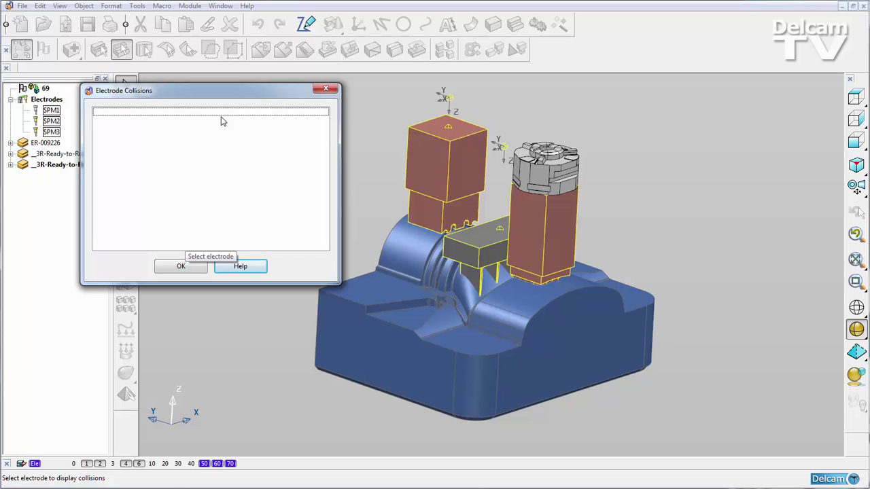
Dismiss the empty Electrode Collisions report
left_click(175, 268)
Turn on Show part in SPM2's Combined Setup Sheet settings and accept the electrode edits
left_click(283, 190)
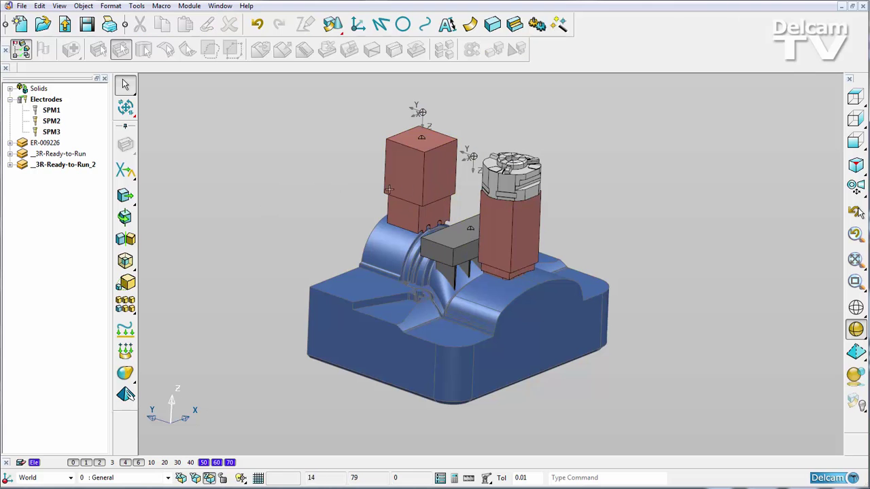
right_click(412, 177)
left_click(466, 460)
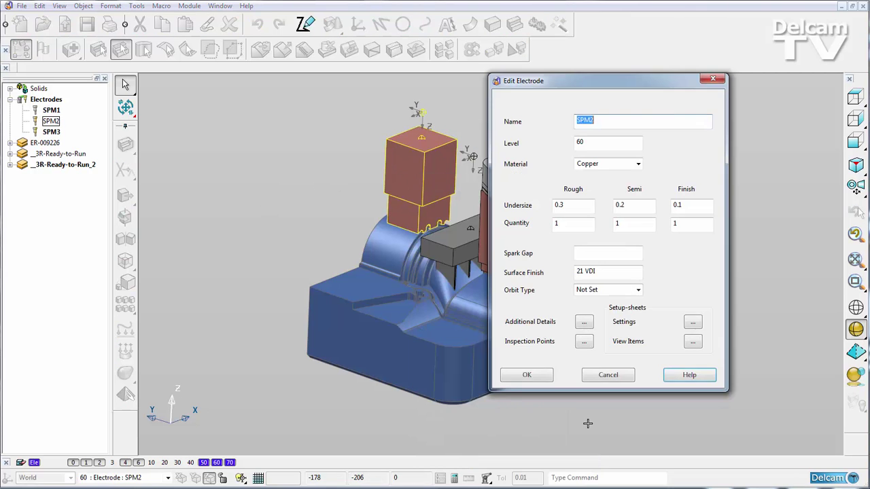
left_click(695, 324)
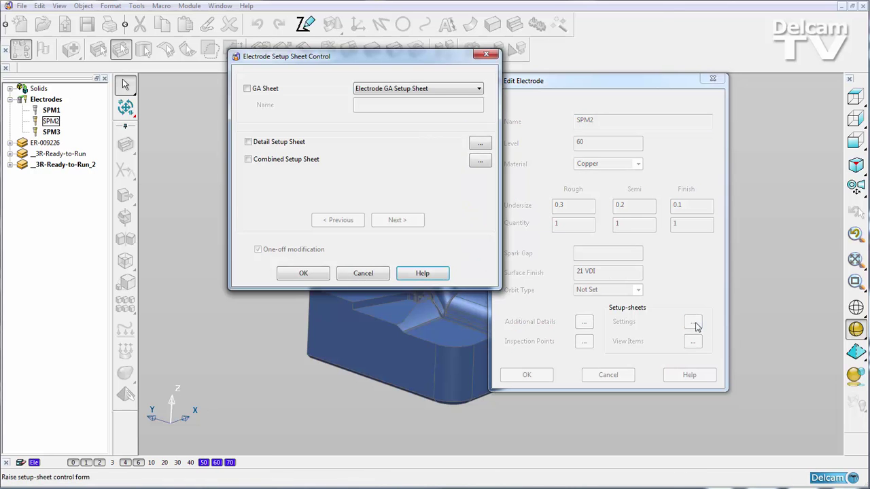
left_click(485, 163)
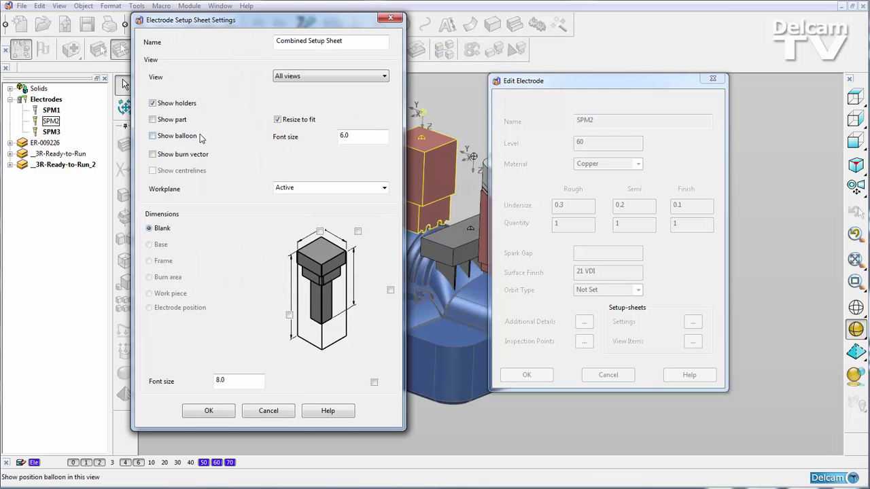
left_click(153, 120)
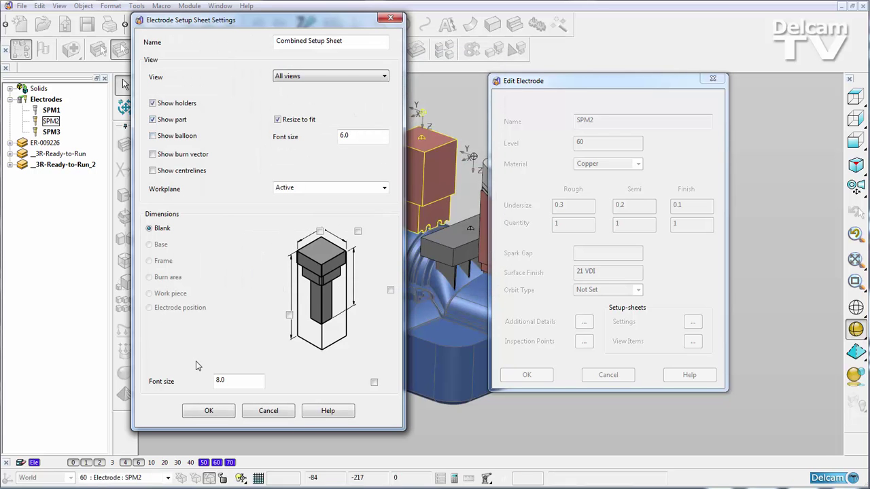
left_click(209, 411)
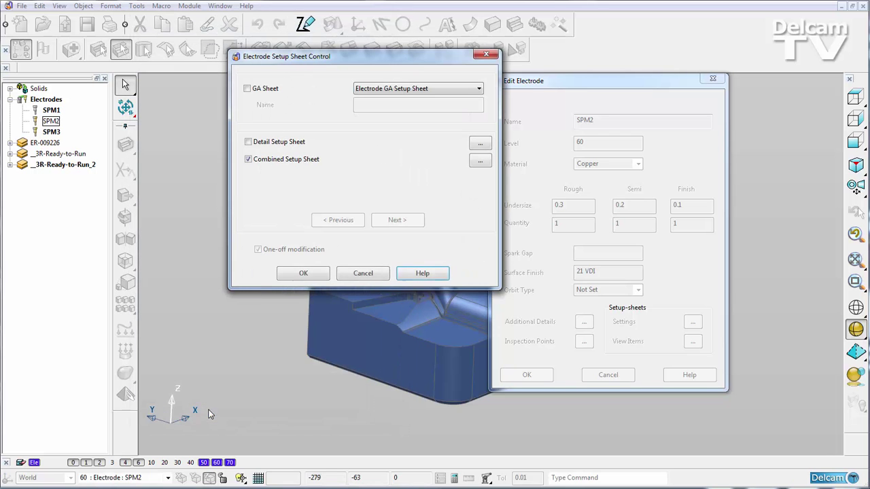
left_click(303, 273)
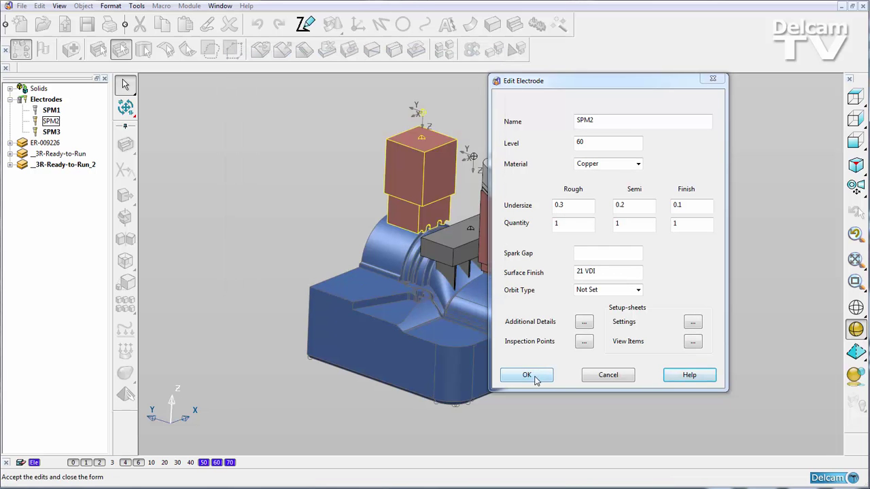
left_click(536, 378)
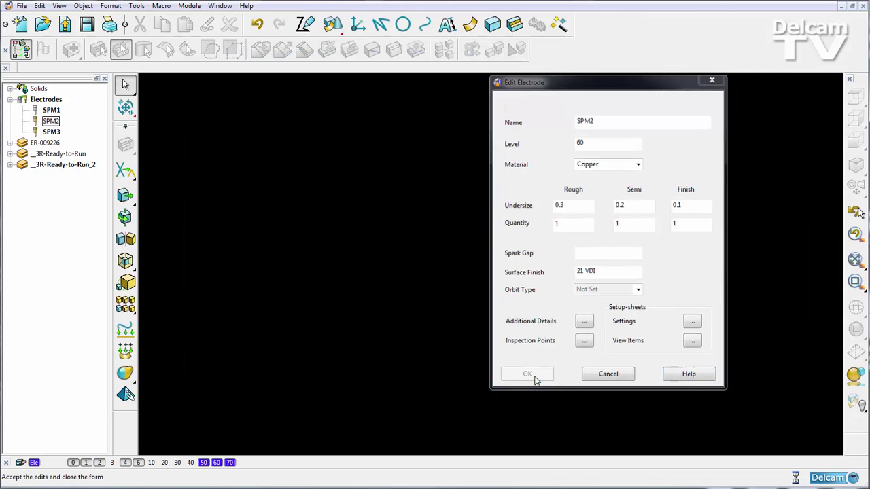